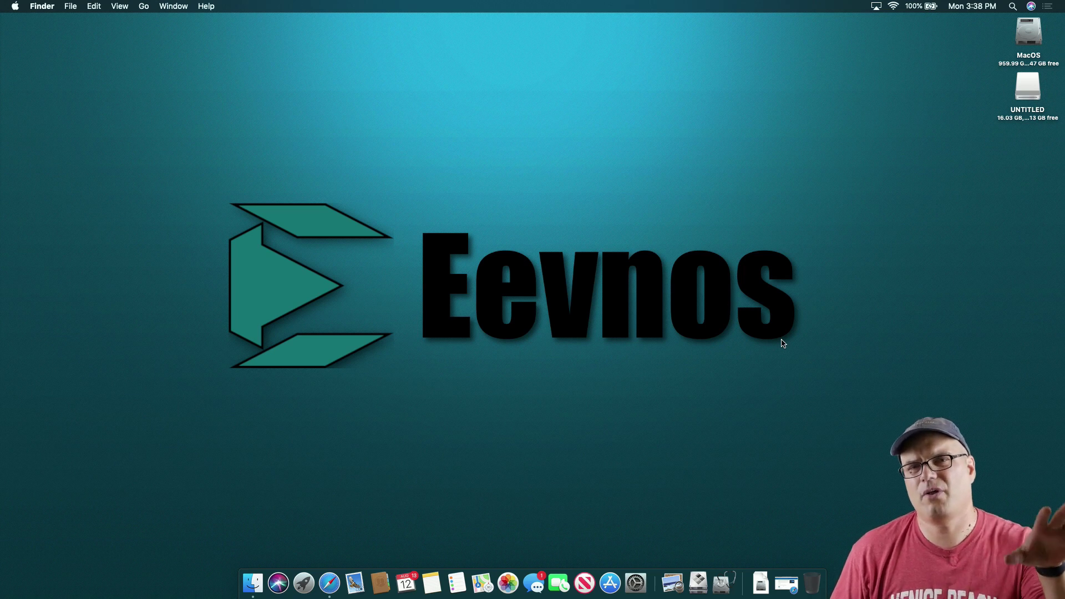
On the Windows 10 ISO download page, confirm Windows 10 as the edition and English as the language
{"action": "left_click", "coordinate": [327, 580]}
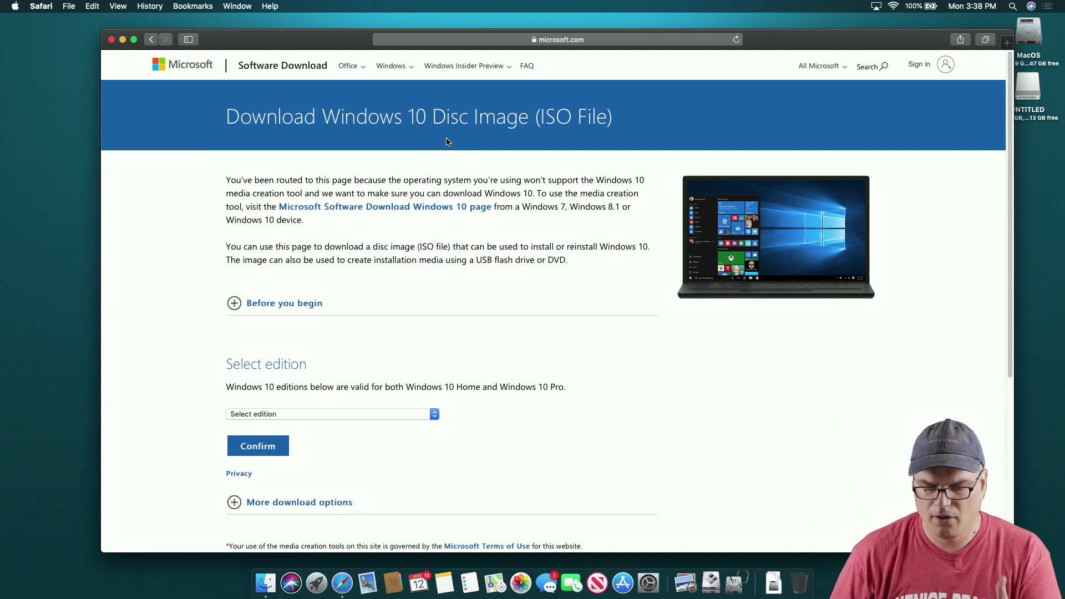
{"action": "left_click", "coordinate": [365, 418]}
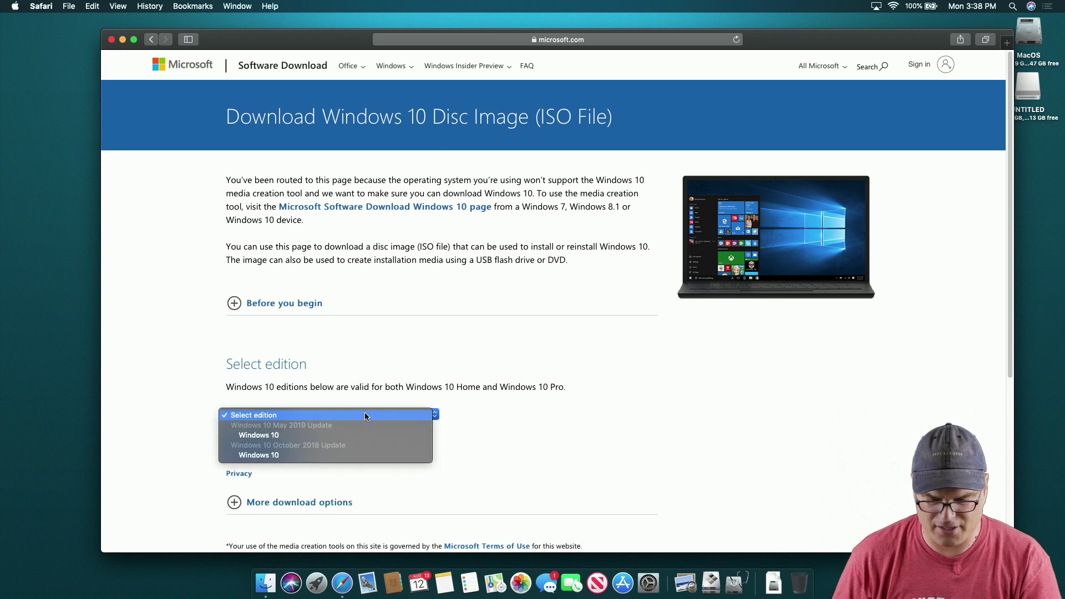
{"action": "left_click", "coordinate": [339, 441]}
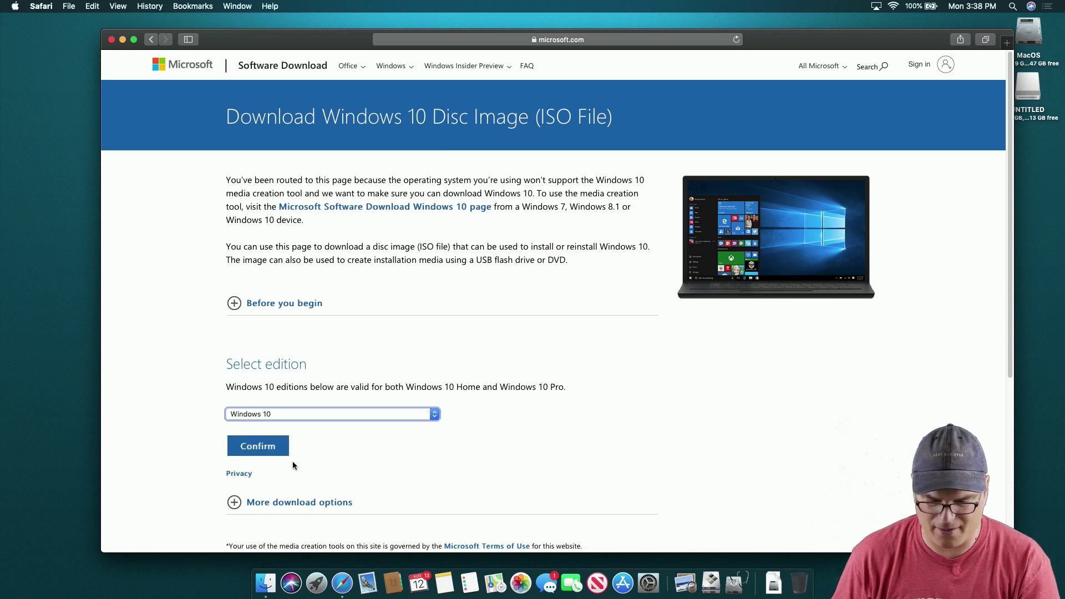
{"action": "left_click", "coordinate": [265, 450]}
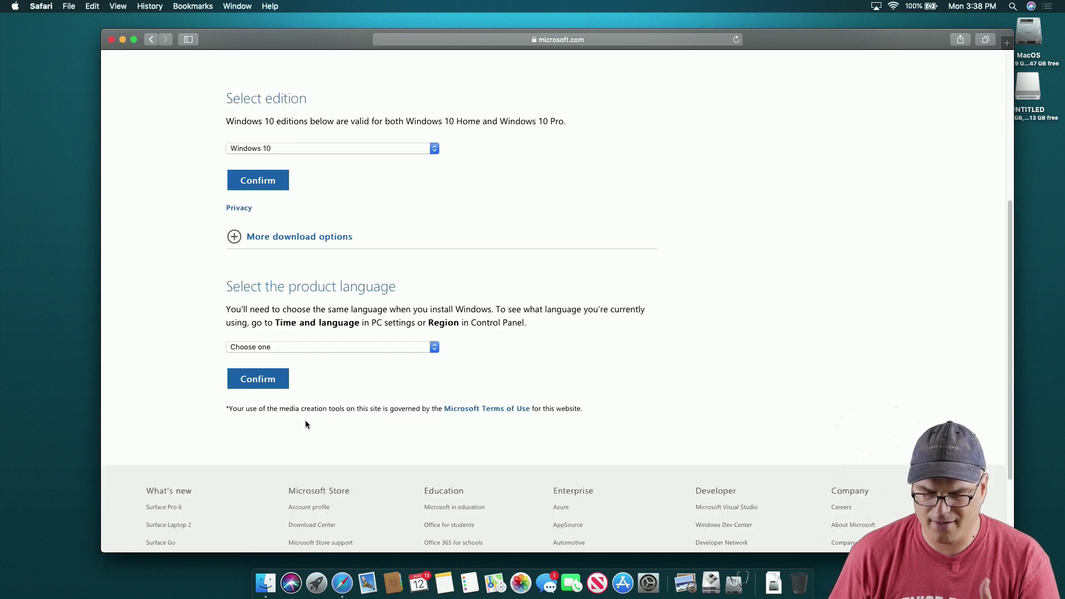
{"action": "left_click", "coordinate": [313, 348]}
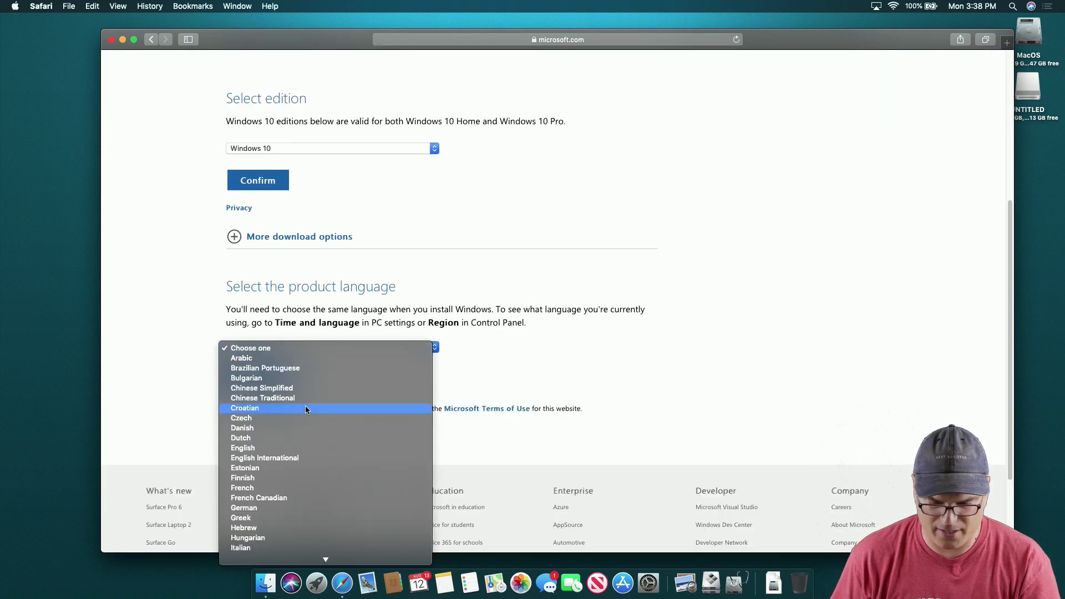
{"action": "left_click", "coordinate": [300, 448]}
{"action": "left_click", "coordinate": [263, 382]}
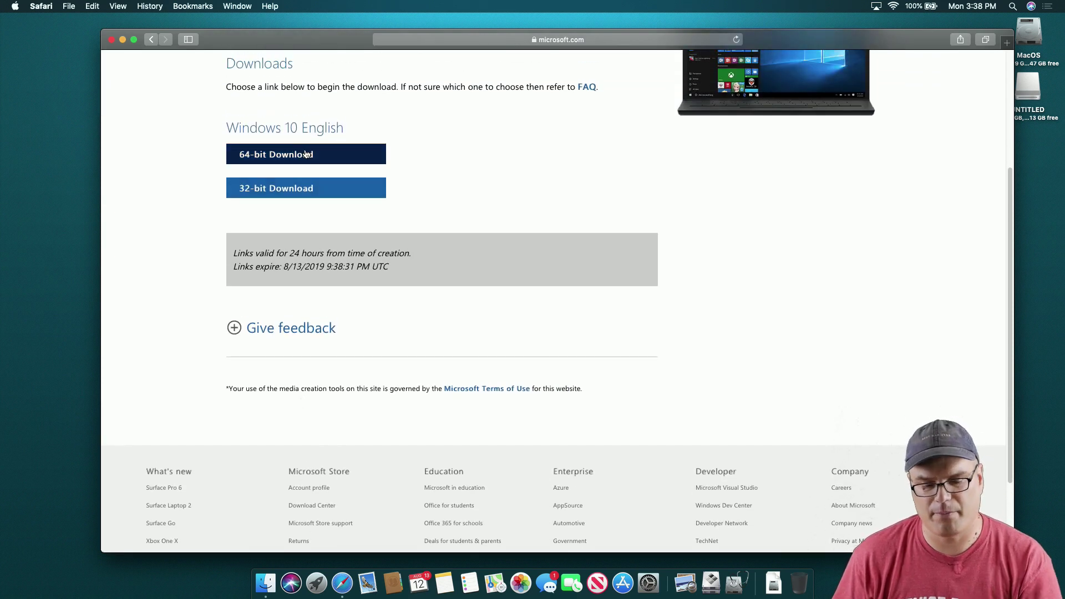
Start the 64-bit English ISO download, then stop it at 35.9 MB
{"action": "left_click", "coordinate": [306, 154]}
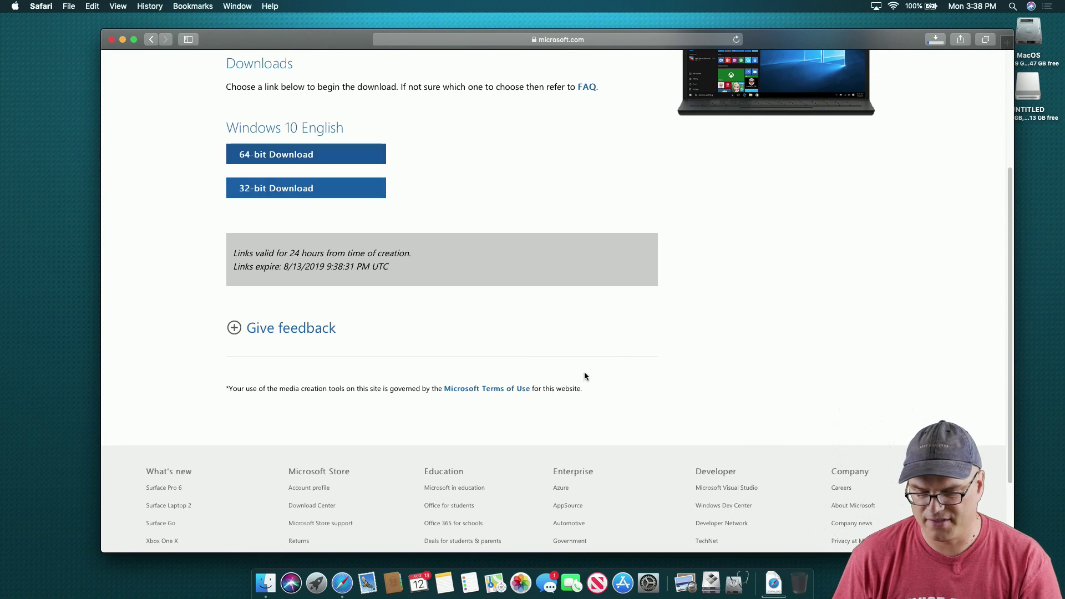
{"action": "left_click", "coordinate": [936, 40]}
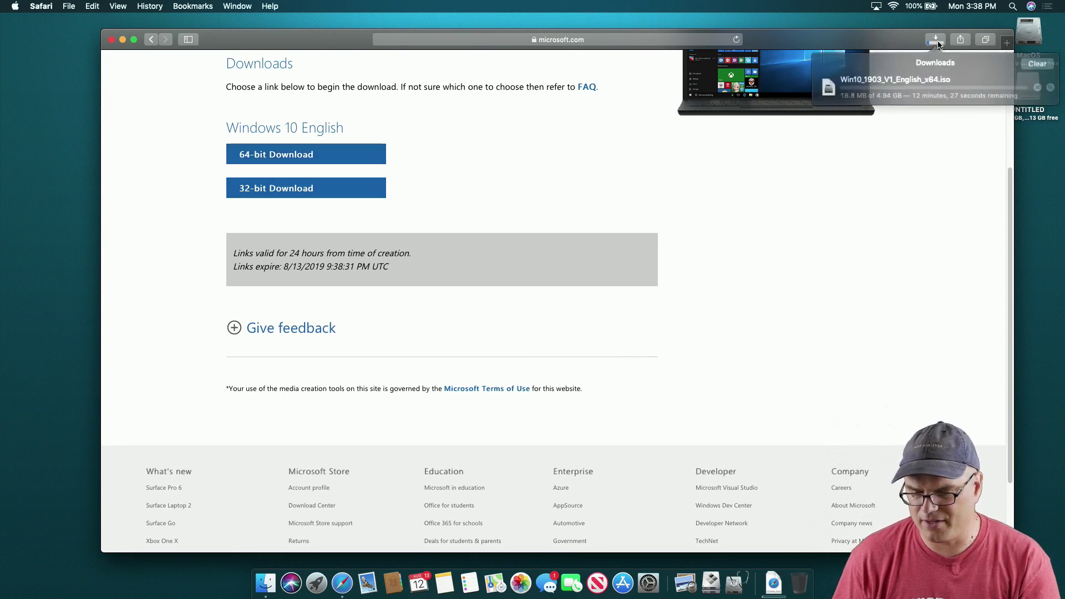
{"action": "left_click", "coordinate": [1032, 86]}
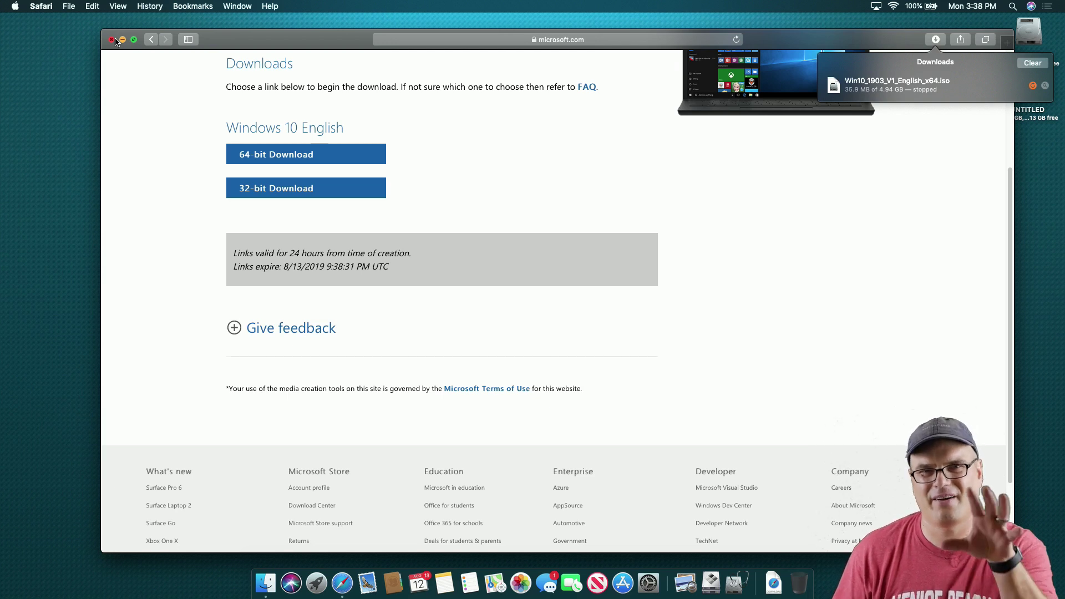
Minimize Safari, launch Boot Camp Assistant via Spotlight search 'boo', and pass the introduction
{"action": "left_click", "coordinate": [122, 40]}
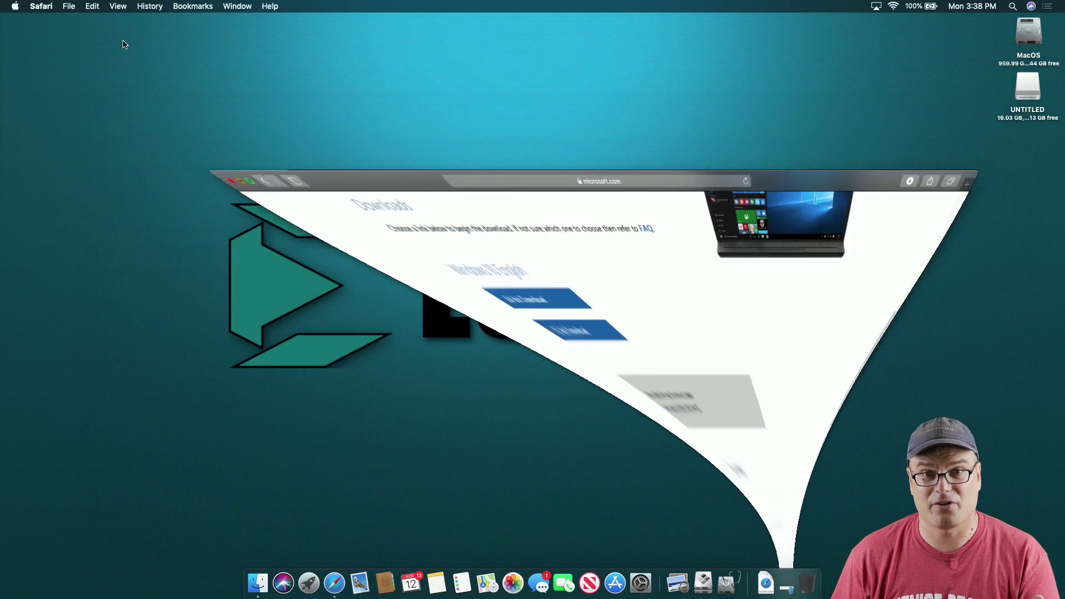
{"action": "key", "text": "super+space"}
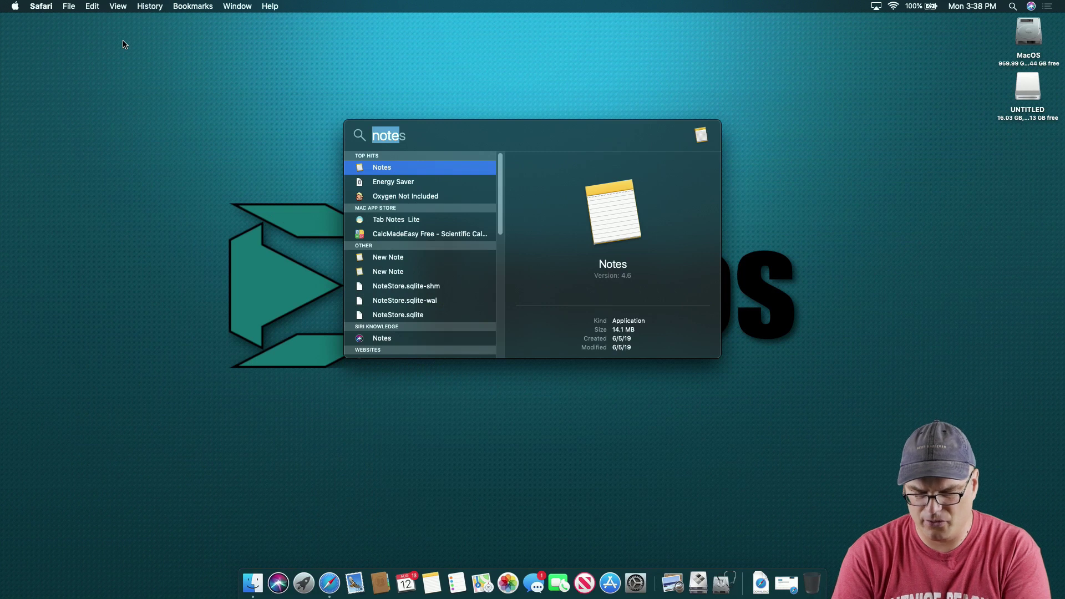
{"action": "type", "text": "boo"}
{"action": "key", "text": "Return"}
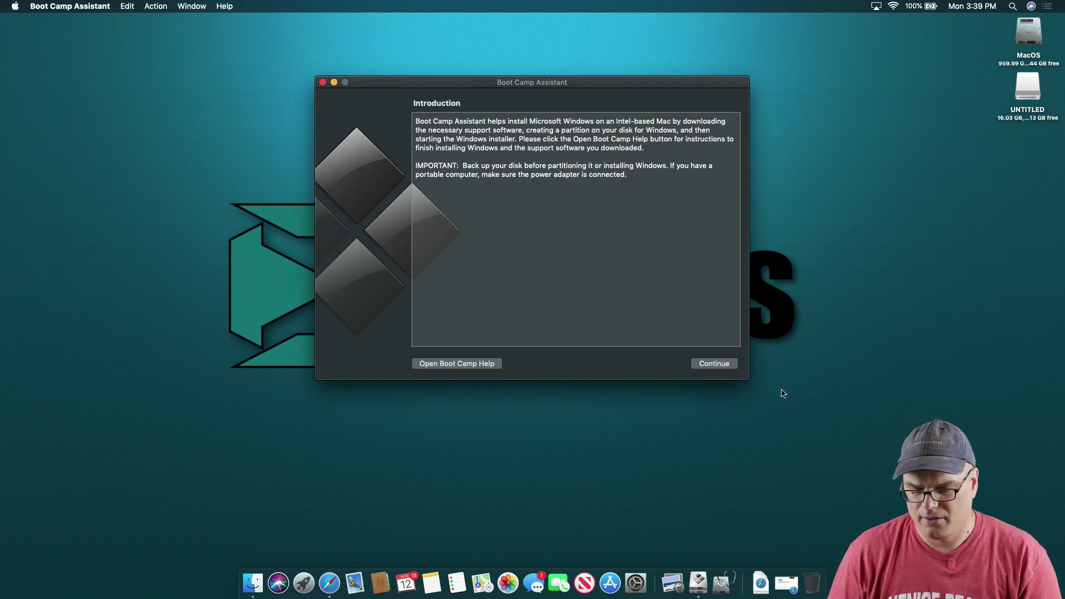
{"action": "left_click", "coordinate": [715, 364]}
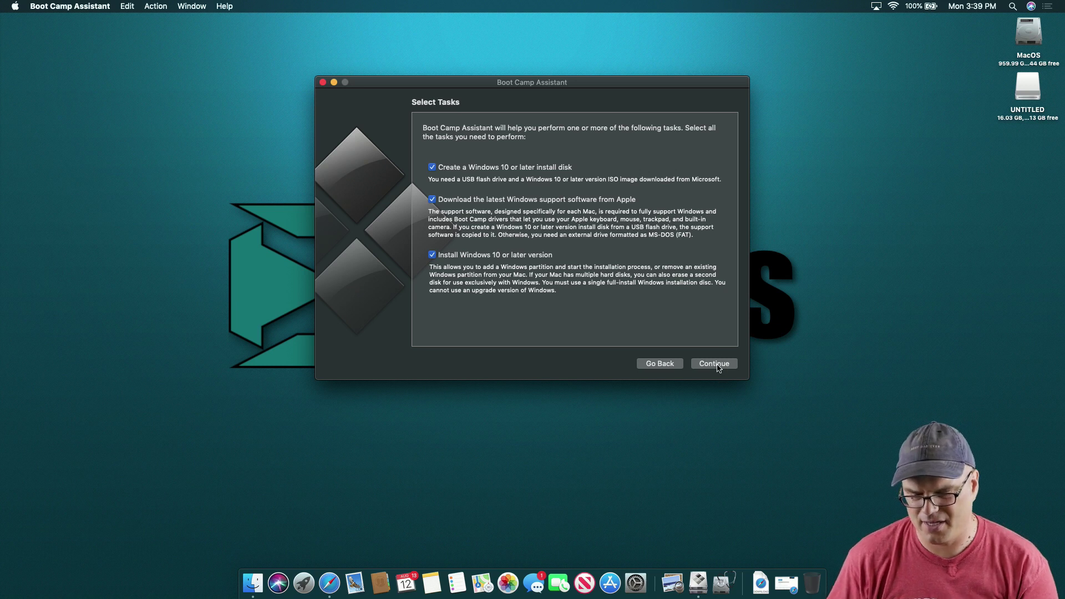
Pick the Win10 English x64 ISO from Downloads as the installer image and confirm erasing the USB drive
{"action": "left_click", "coordinate": [717, 368]}
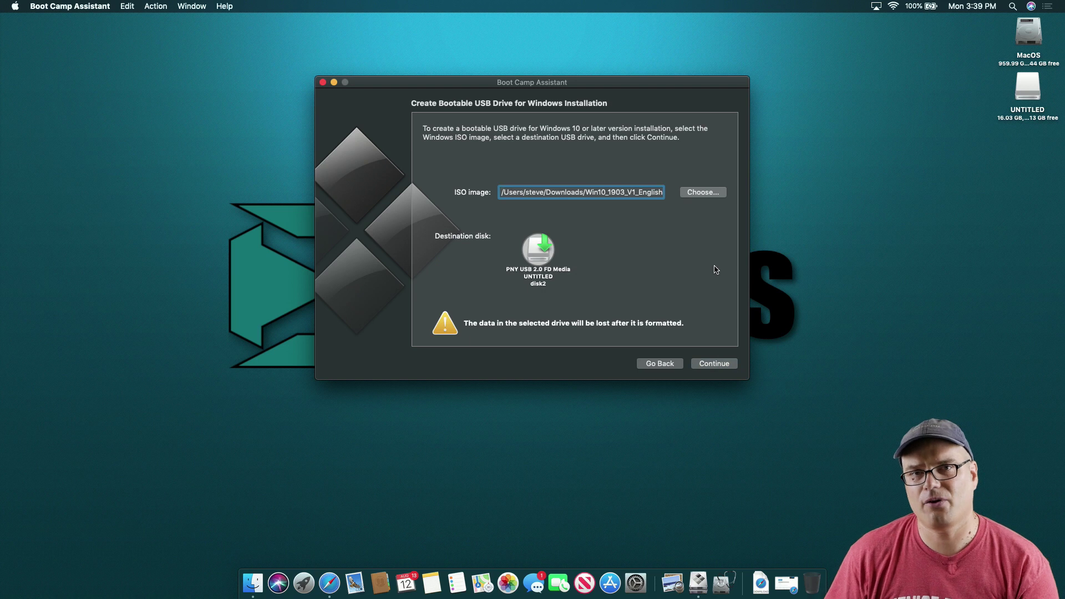
{"action": "left_click", "coordinate": [710, 194]}
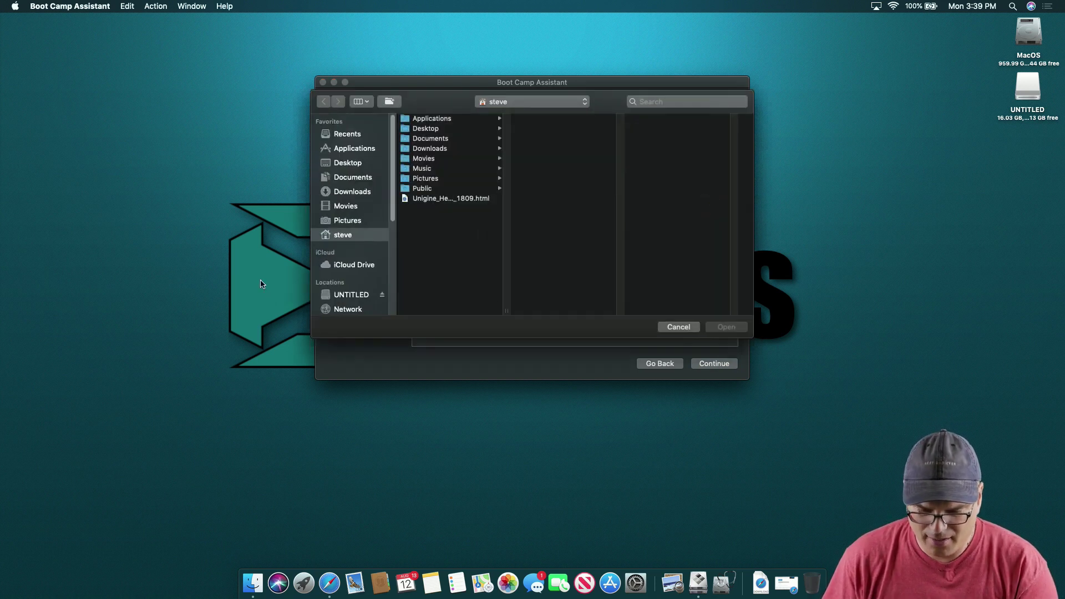
{"action": "left_click", "coordinate": [356, 193]}
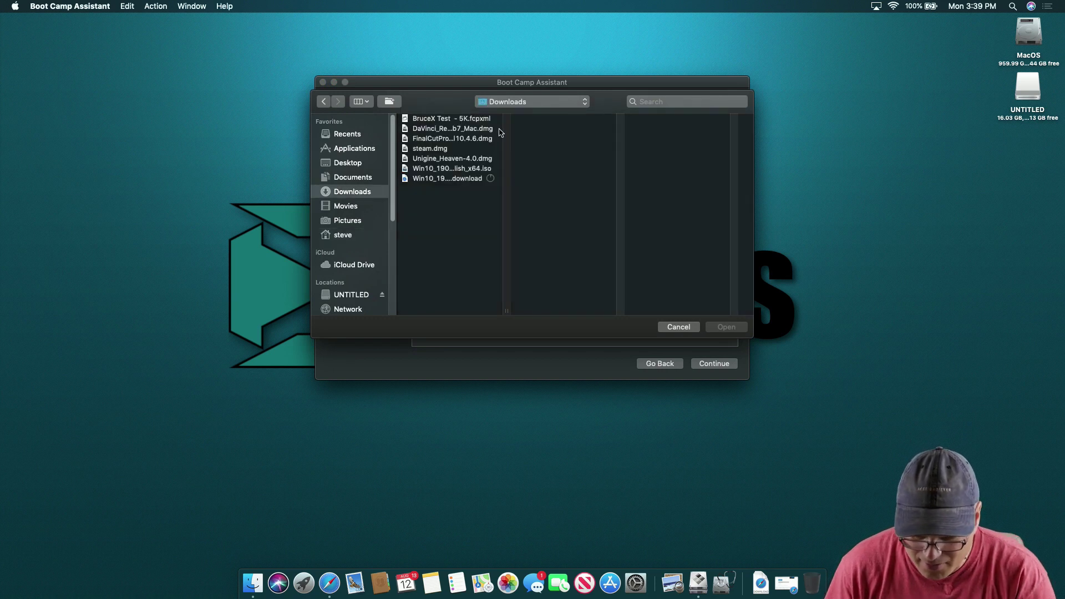
{"action": "left_click", "coordinate": [468, 170]}
{"action": "left_click", "coordinate": [726, 327]}
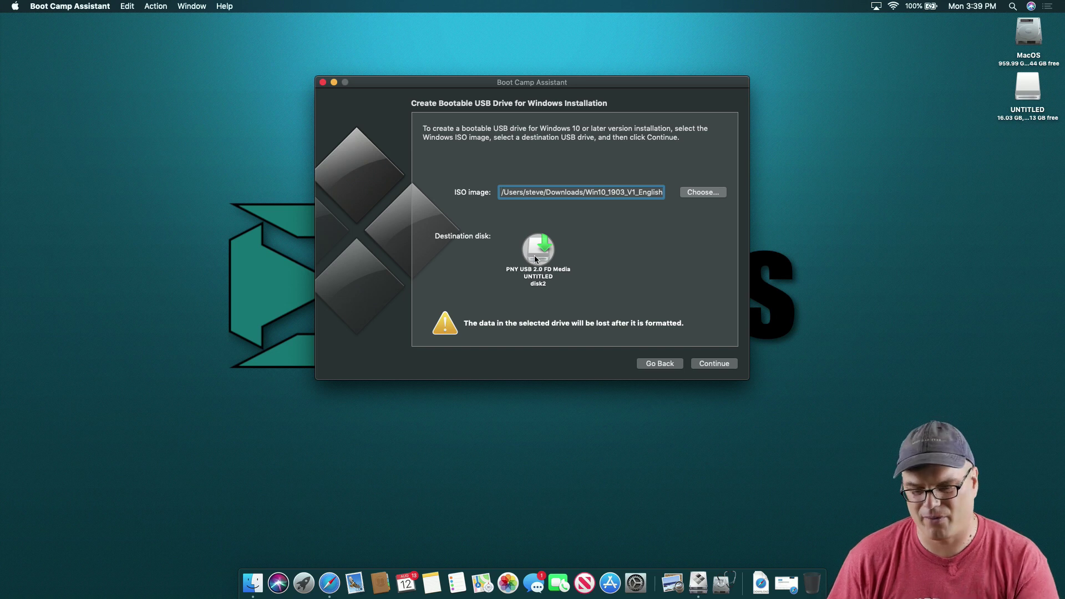
{"action": "left_click", "coordinate": [719, 366]}
{"action": "left_click", "coordinate": [614, 145]}
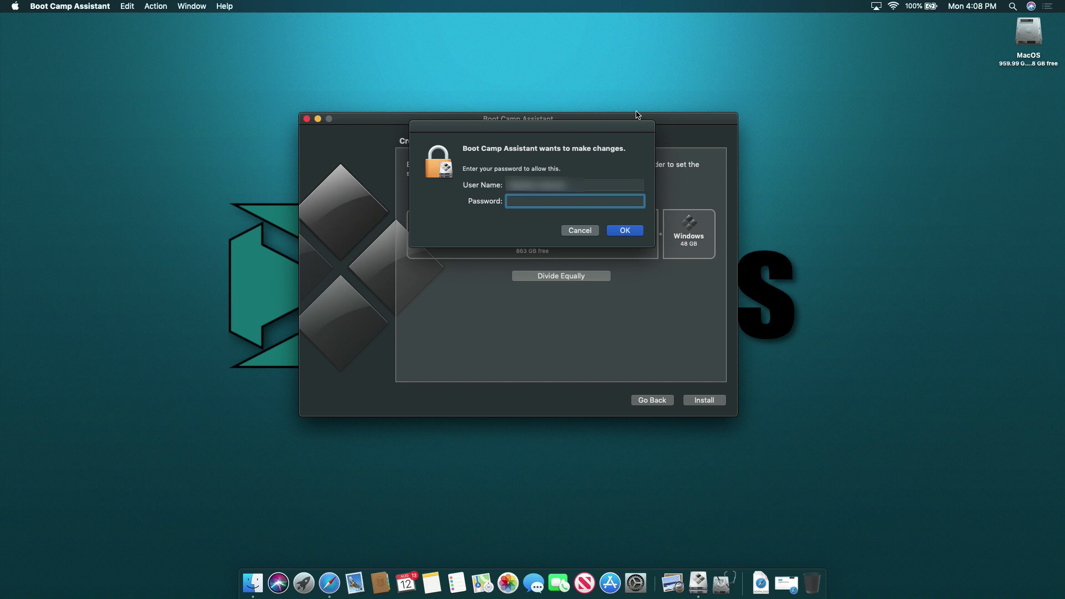
Authorise the Boot Camp changes with the administrator password
{"action": "type", "text": "••"}
{"action": "type", "text": "•••••"}
{"action": "key", "text": "Return"}
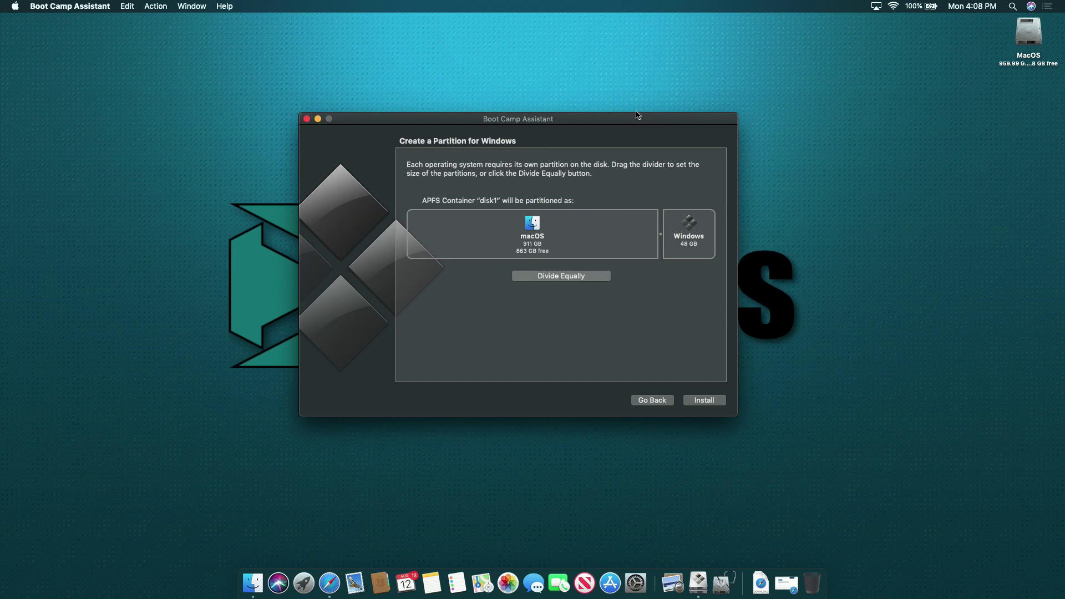
Resize partitions to 800 GB macOS and 159 GB Windows, then start the install
{"action": "left_click_drag", "start_coordinate": [661, 234], "coordinate": [636, 239]}
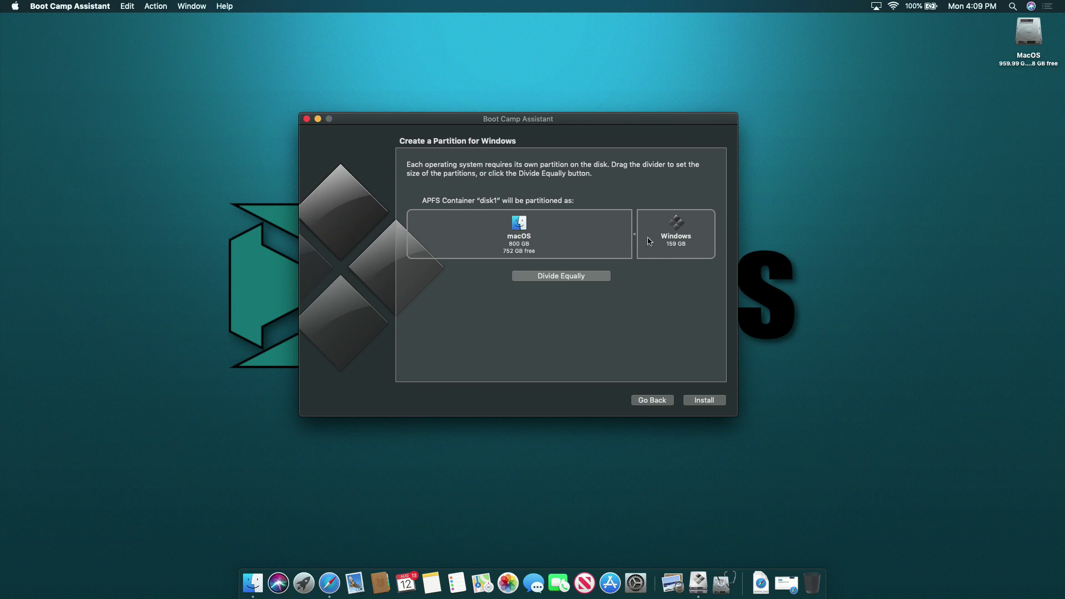
{"action": "left_click", "coordinate": [705, 401]}
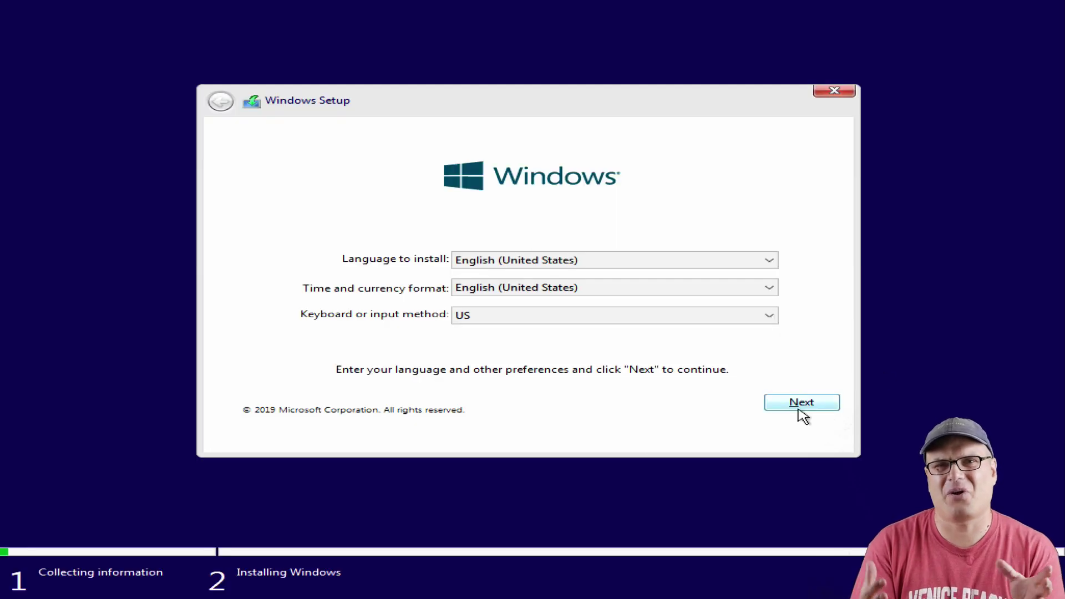
Install Windows 10 Pro without a product key, accepting the license terms
{"action": "left_click", "coordinate": [800, 411]}
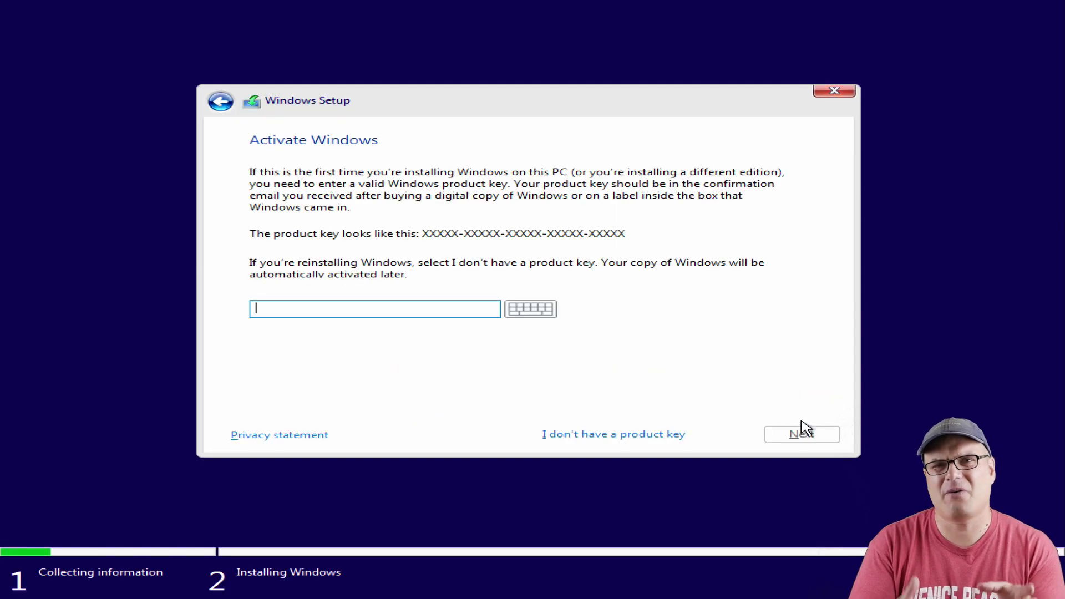
{"action": "left_click", "coordinate": [659, 435]}
{"action": "left_click", "coordinate": [337, 269]}
{"action": "left_click", "coordinate": [806, 435]}
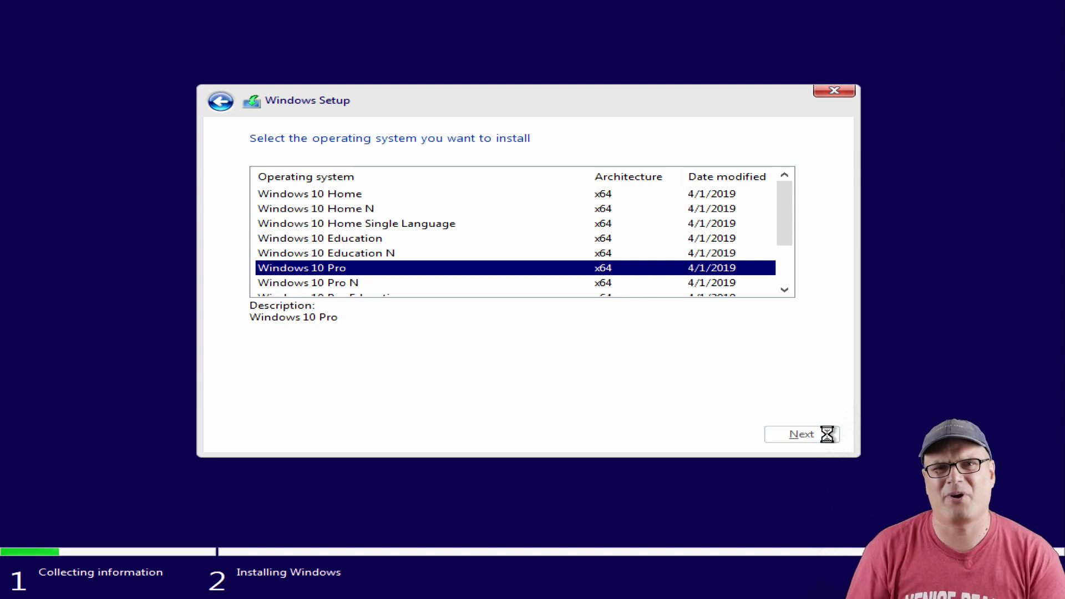
{"action": "left_click", "coordinate": [309, 397]}
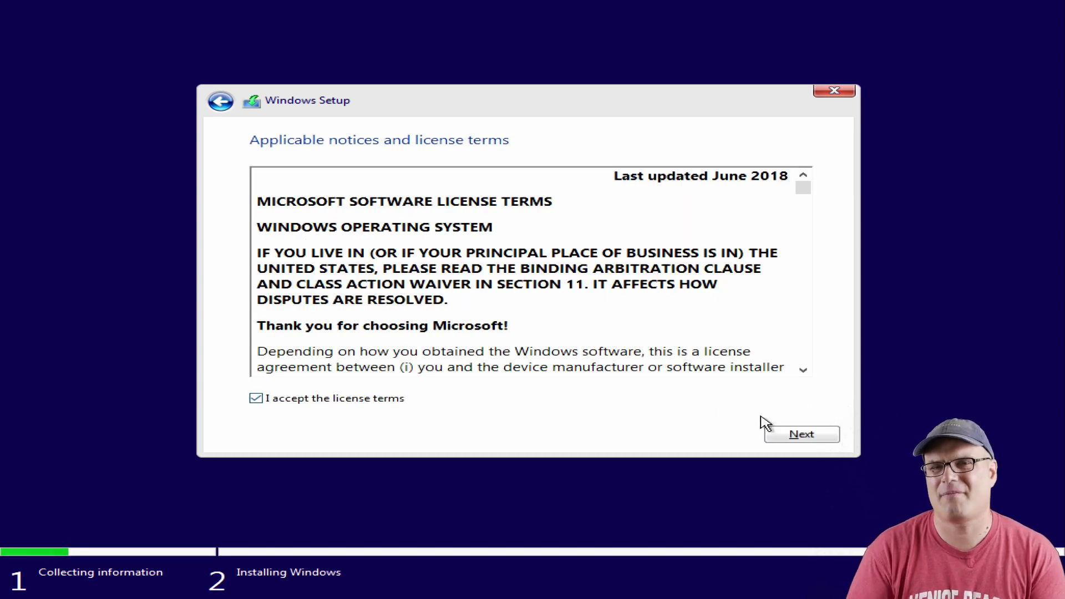
{"action": "left_click", "coordinate": [793, 437]}
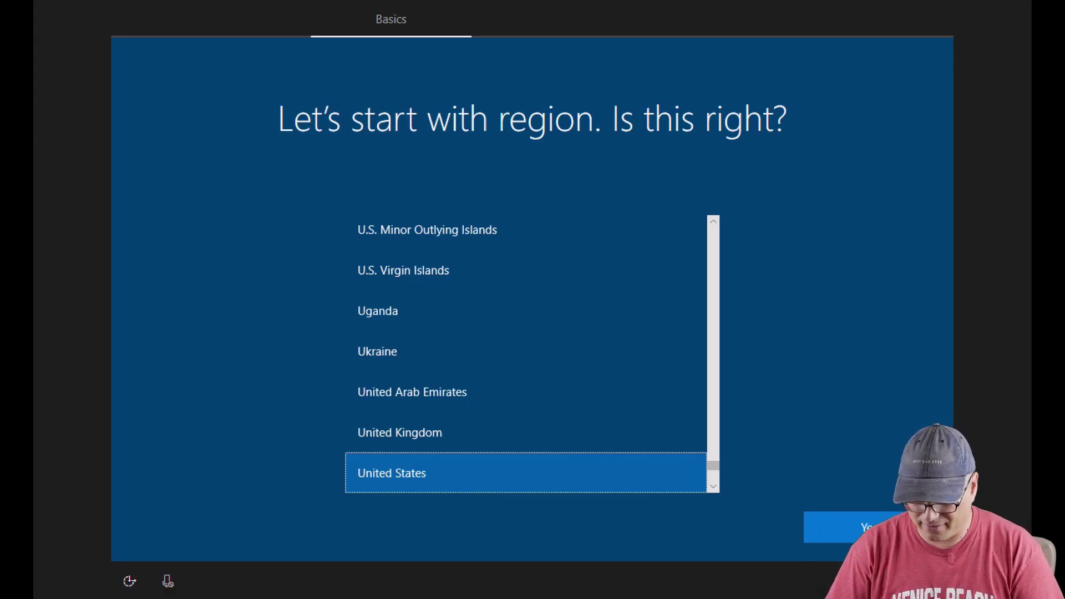
Accept United States and the suggested keyboard layout, skipping a second layout
{"action": "key", "text": "Return"}
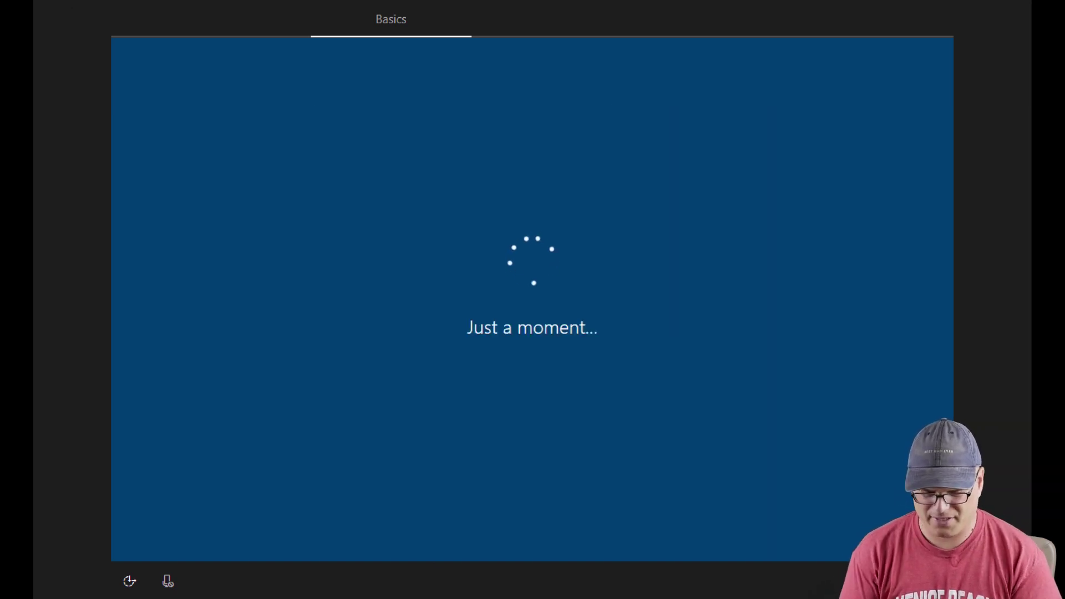
{"action": "key", "text": "Return"}
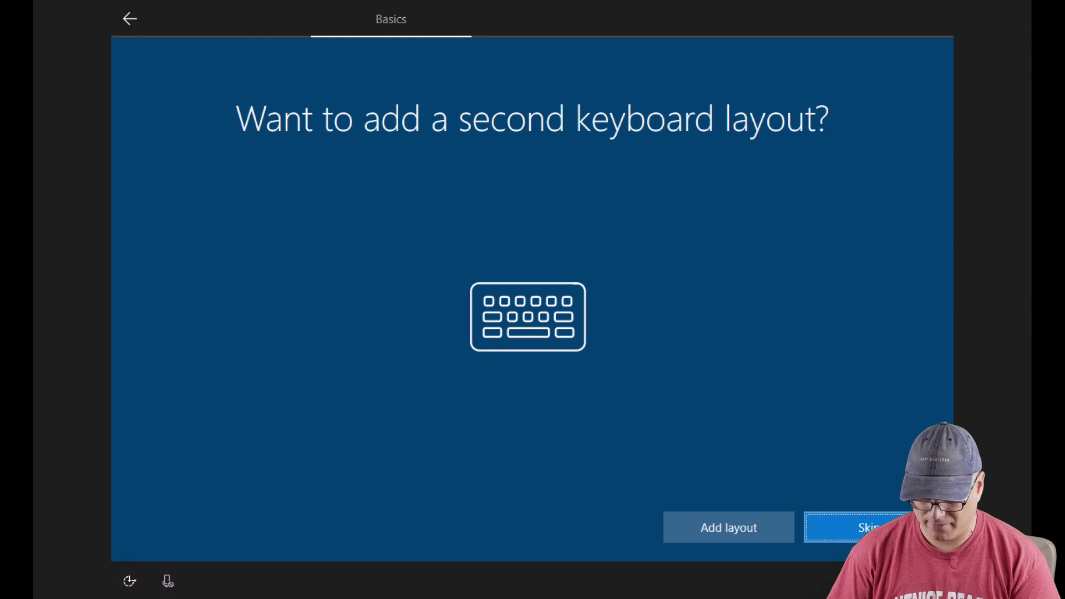
{"action": "key", "text": "Return"}
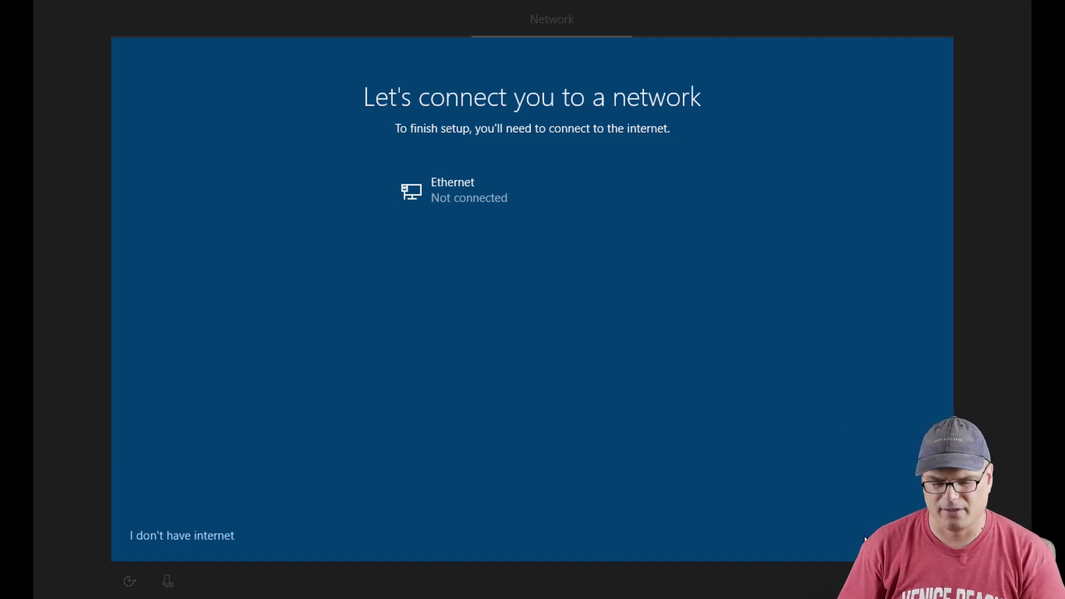
Create an offline local account named 'te' with a confirmed password
{"action": "left_click", "coordinate": [179, 540]}
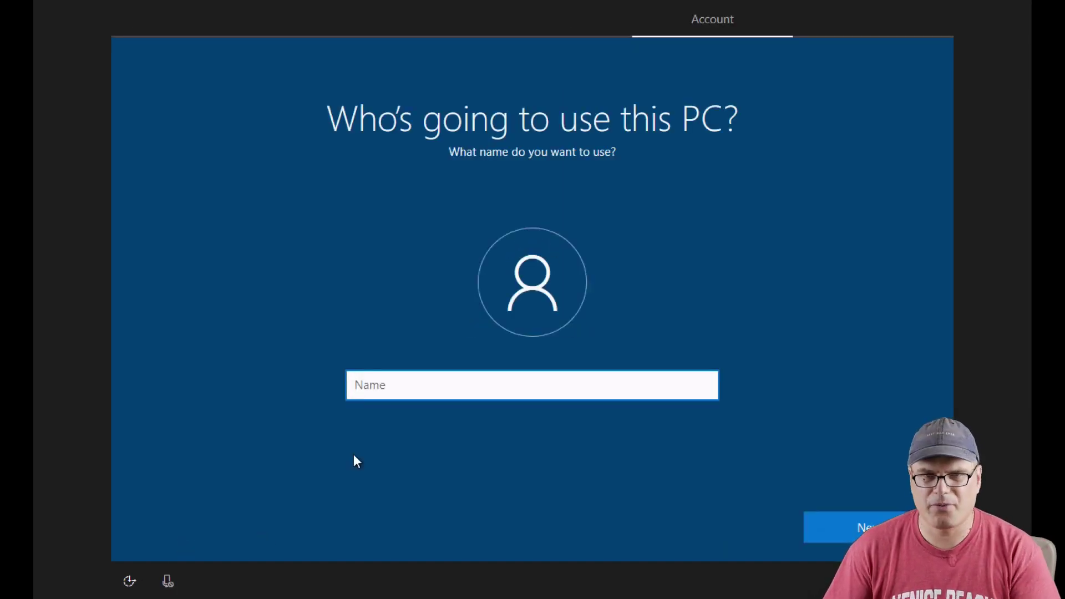
{"action": "type", "text": "te"}
{"action": "key", "text": "Return"}
{"action": "type", "text": "•••••••••••"}
{"action": "key", "text": "Return"}
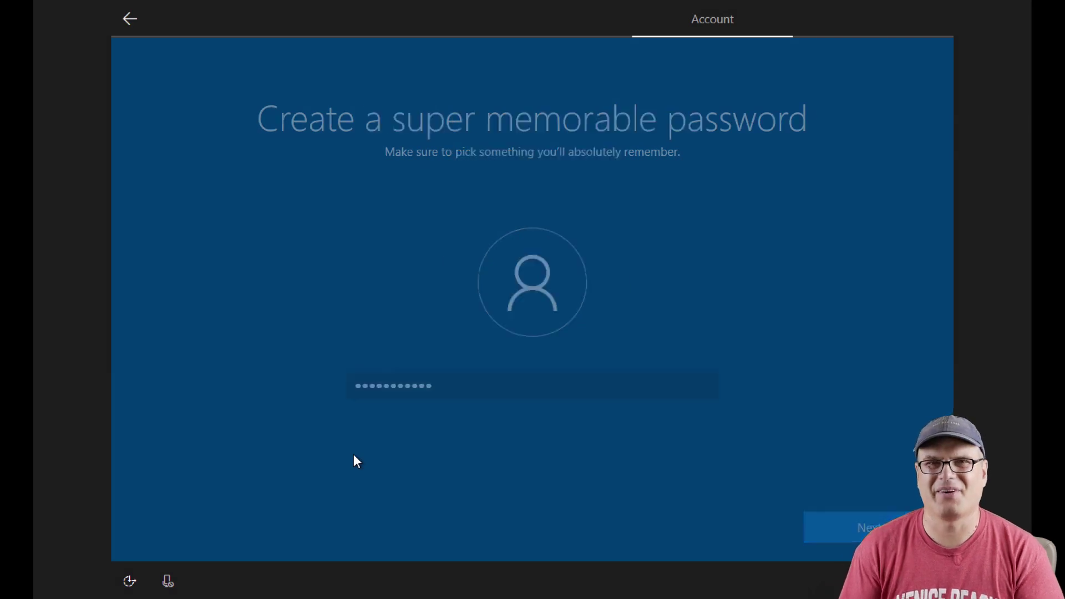
{"action": "type", "text": "•••••••••••"}
{"action": "key", "text": "Return"}
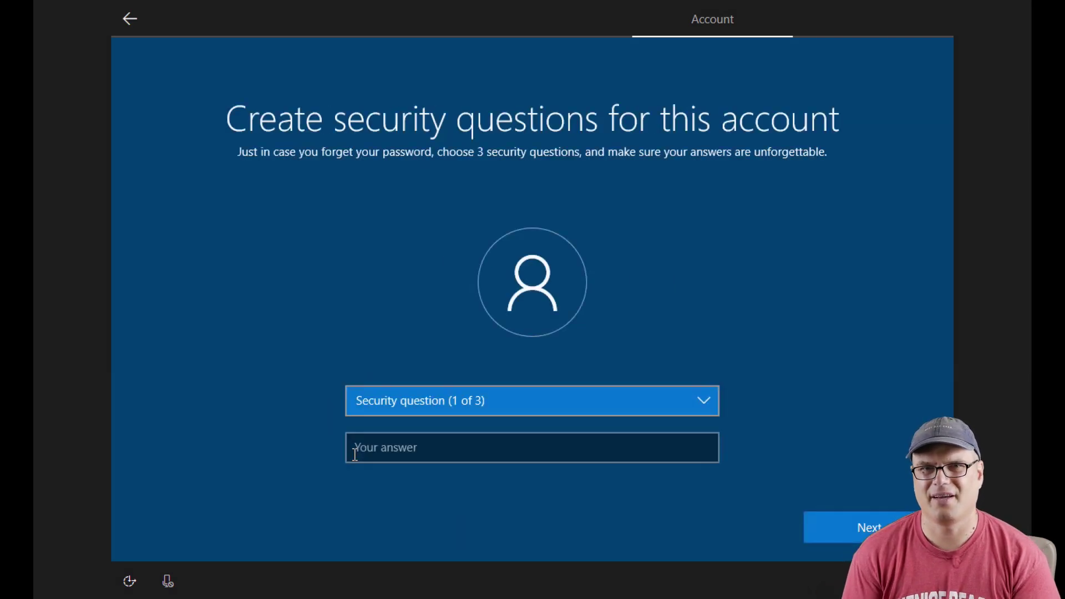
Answer the first pet's name ('First') and birth city ('City') security questions
{"action": "left_click", "coordinate": [402, 397]}
{"action": "left_click", "coordinate": [402, 442]}
{"action": "type", "text": "First"}
{"action": "key", "text": "Return"}
{"action": "left_click", "coordinate": [411, 401]}
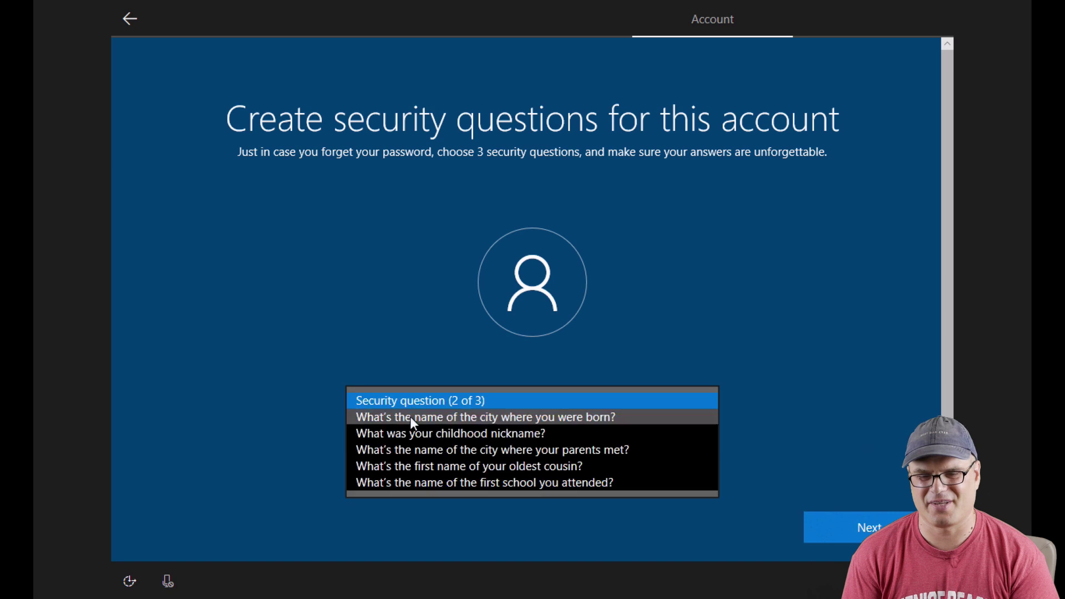
{"action": "type", "text": "City"}
{"action": "left_click", "coordinate": [848, 523]}
Answer the childhood nickname question ('nickname'), then decline activity history and Cortana
{"action": "left_click", "coordinate": [524, 401]}
{"action": "left_click", "coordinate": [505, 449]}
{"action": "type", "text": "nickname"}
{"action": "left_click", "coordinate": [875, 528]}
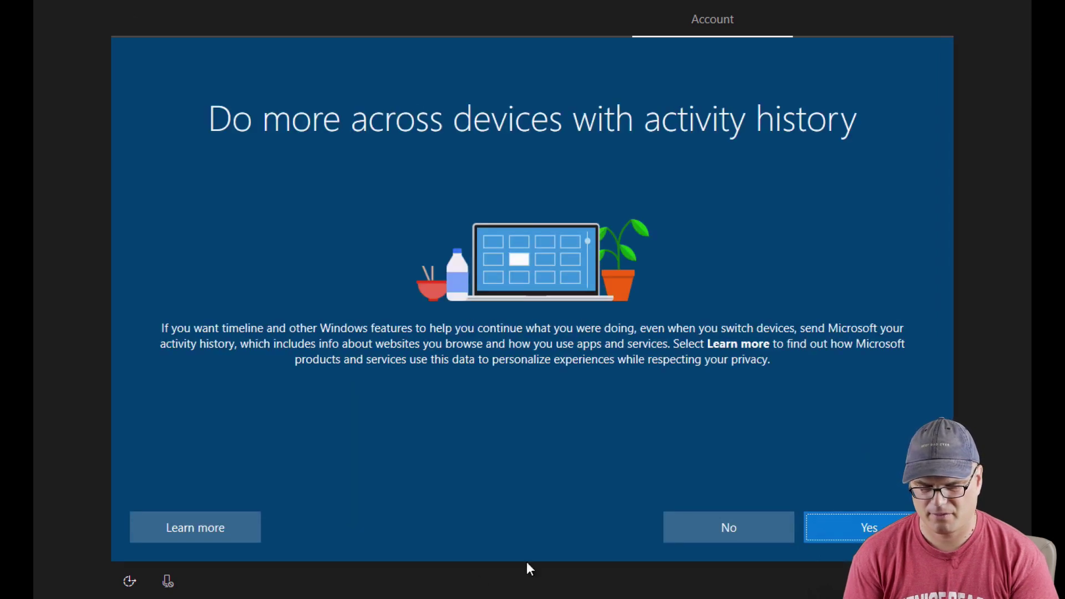
{"action": "left_click", "coordinate": [775, 528]}
{"action": "left_click", "coordinate": [743, 533]}
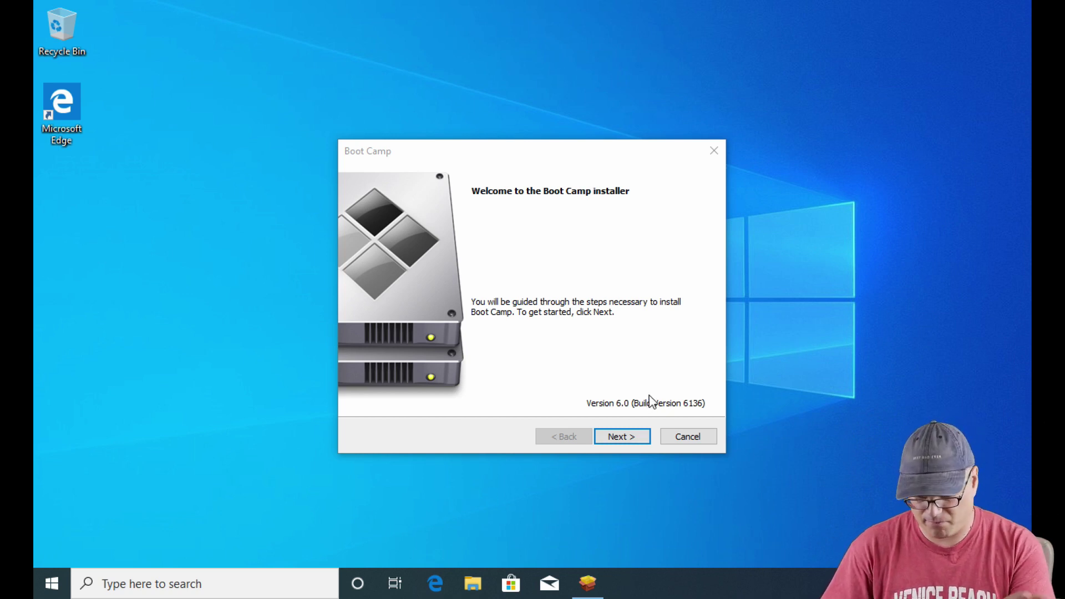
Install the Boot Camp Windows support drivers after accepting the license, then restart
{"action": "left_click", "coordinate": [625, 439]}
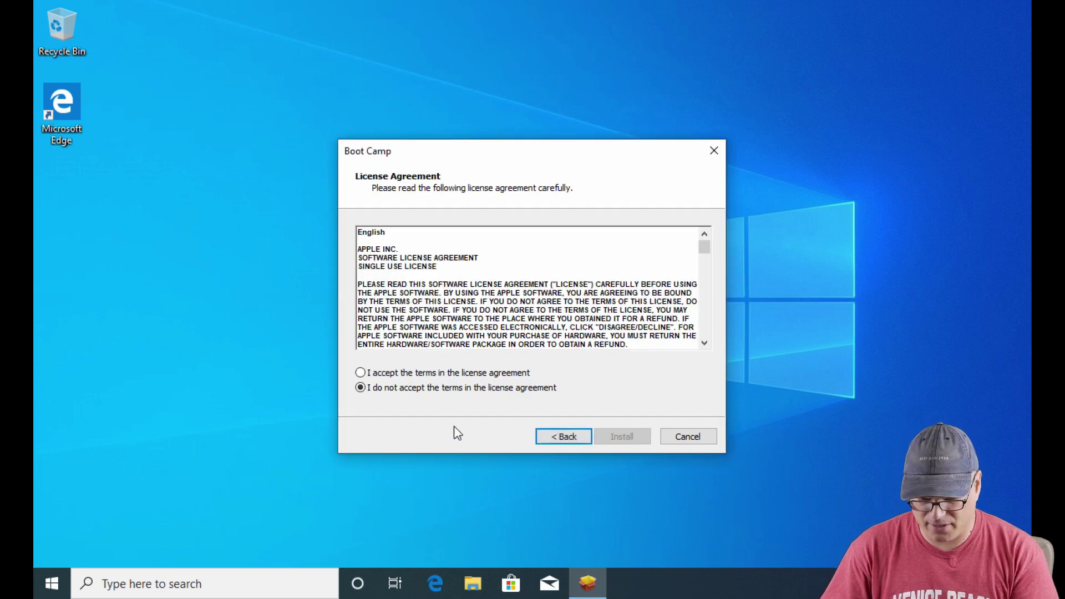
{"action": "left_click", "coordinate": [446, 373]}
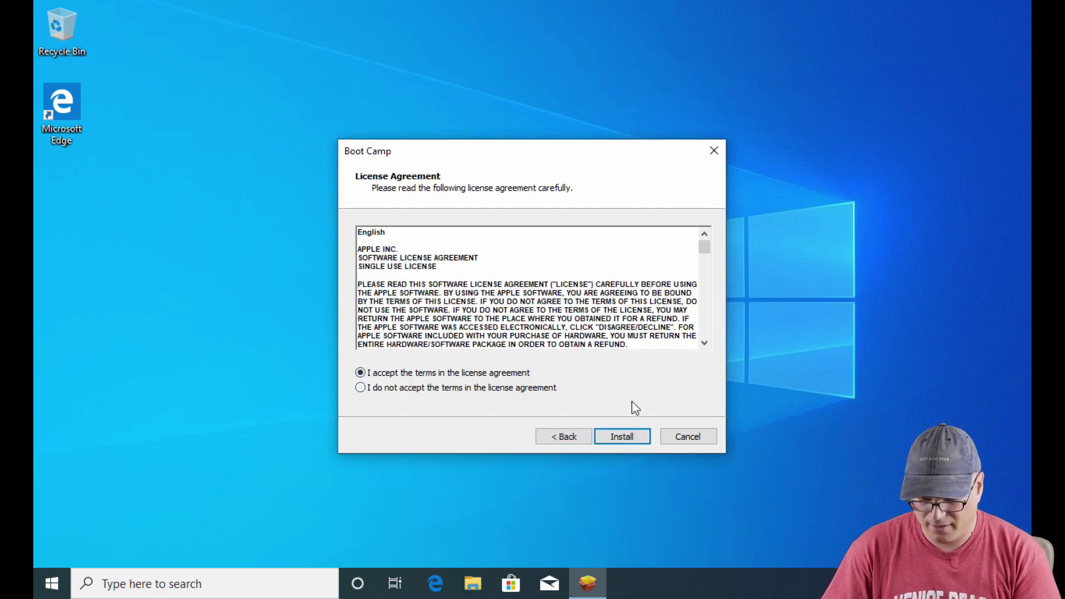
{"action": "left_click", "coordinate": [624, 441]}
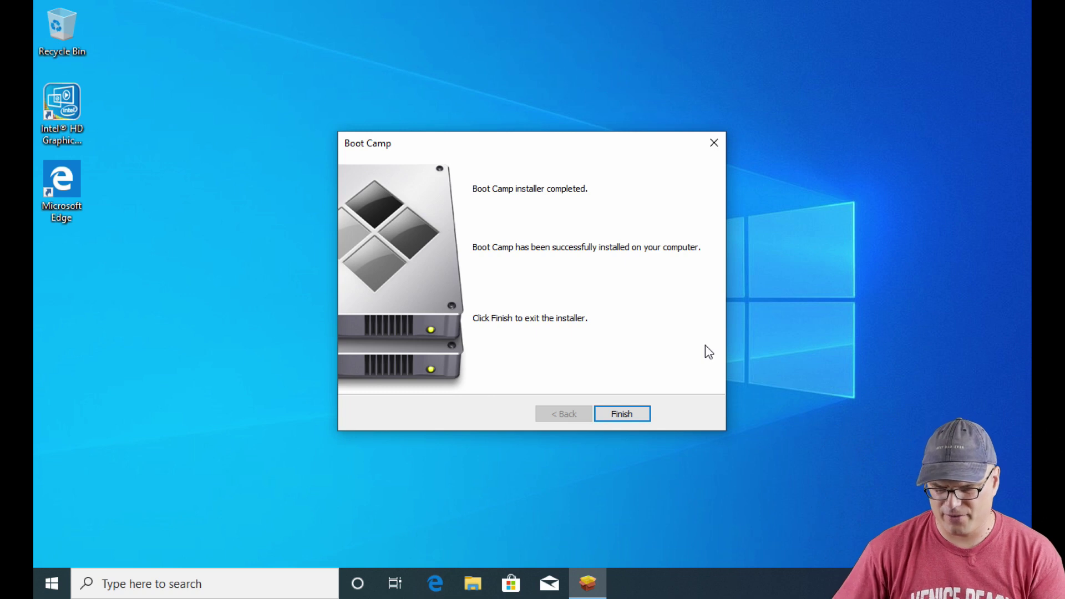
{"action": "left_click", "coordinate": [620, 413]}
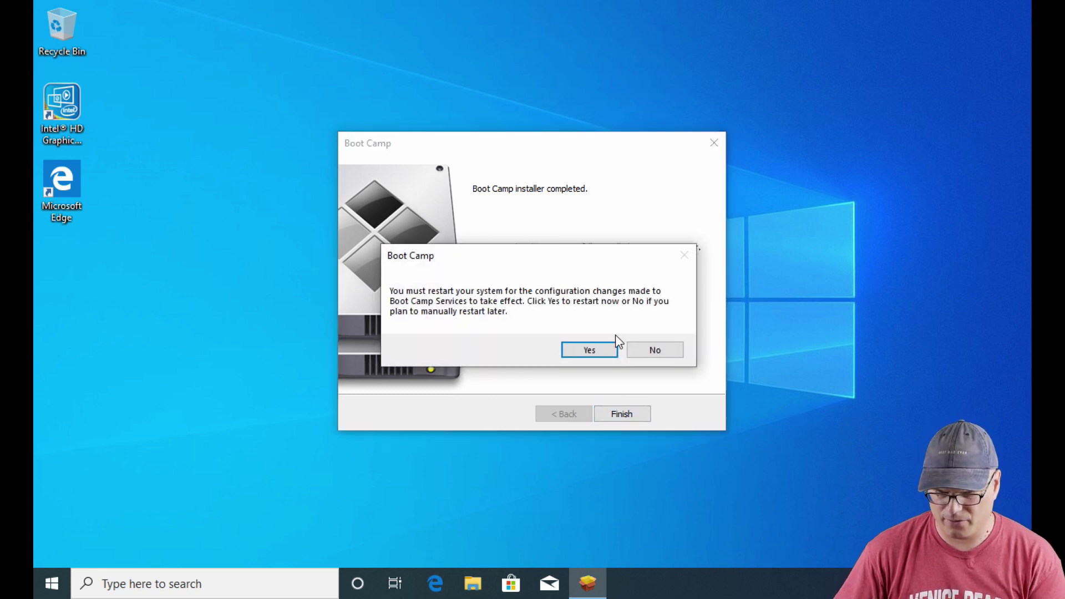
{"action": "left_click", "coordinate": [589, 351]}
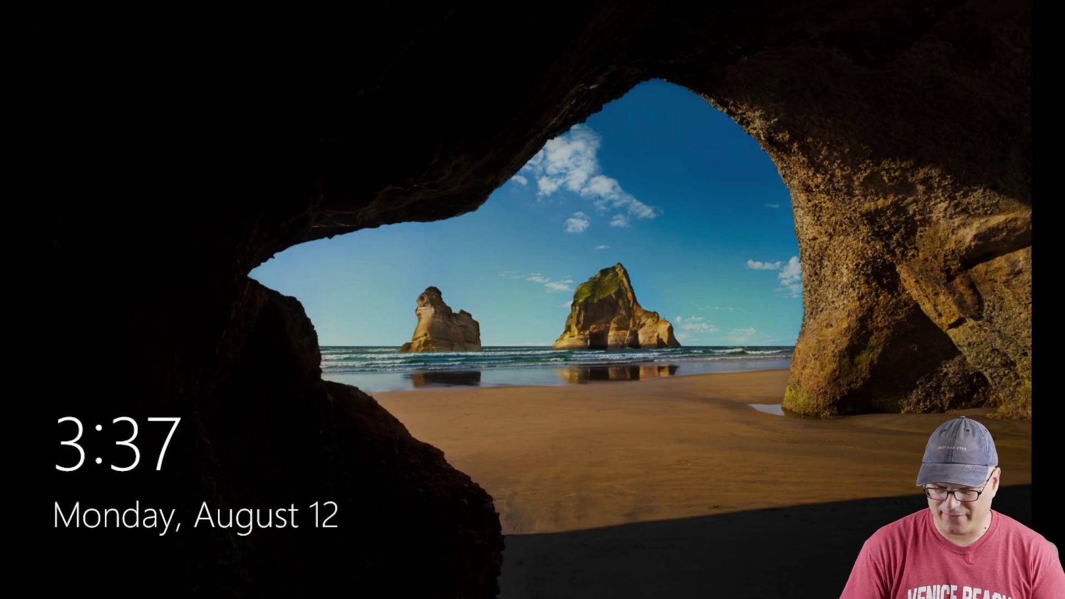
Dismiss the lock screen and sign in with the local account password
{"action": "key", "text": "space"}
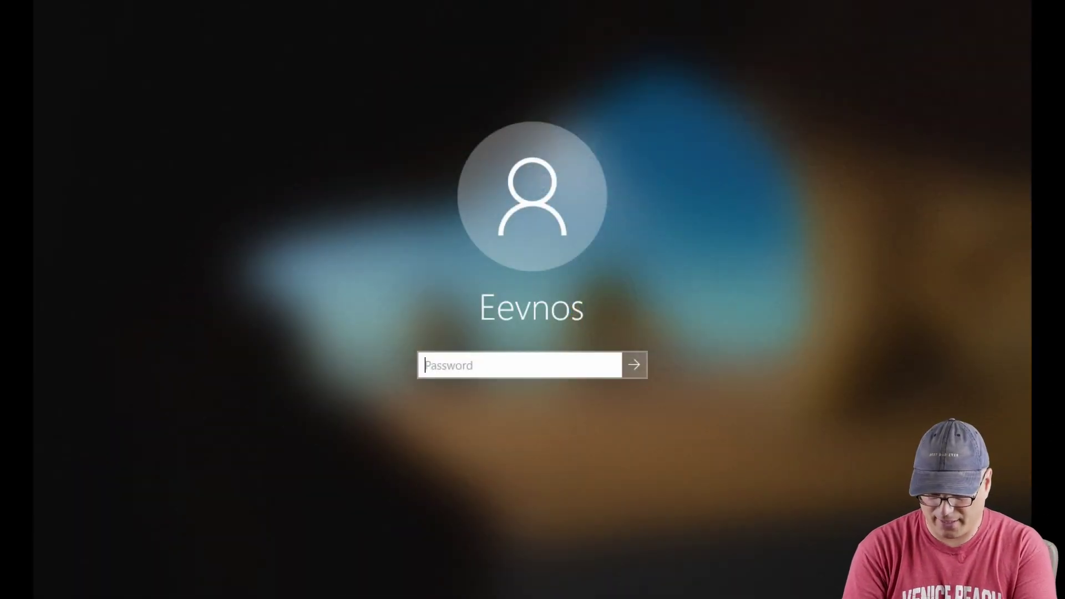
{"action": "type", "text": "********"}
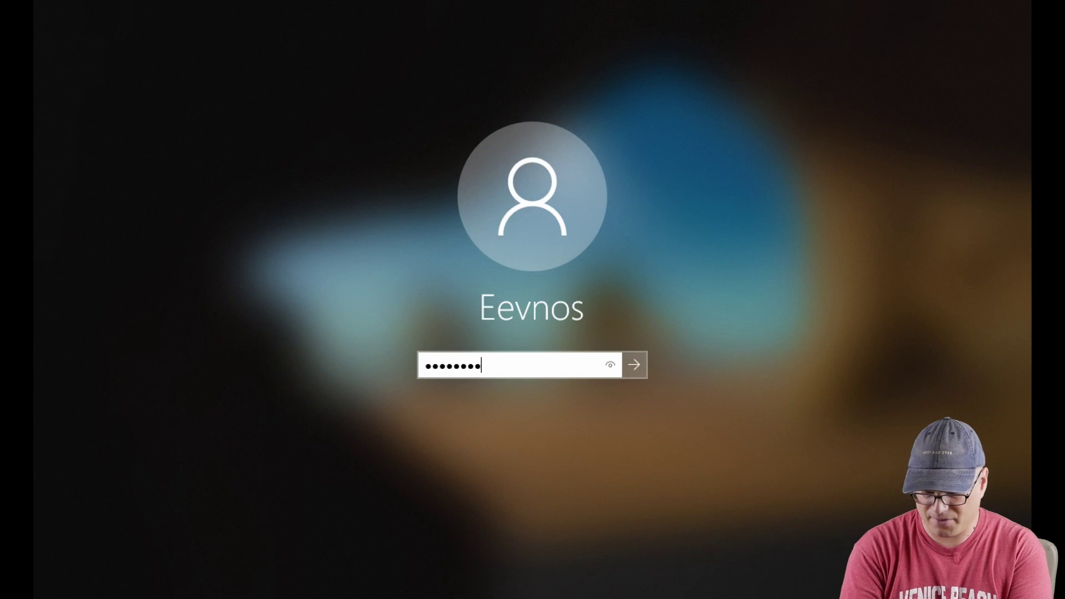
{"action": "type", "text": "**"}
{"action": "key", "text": "Return"}
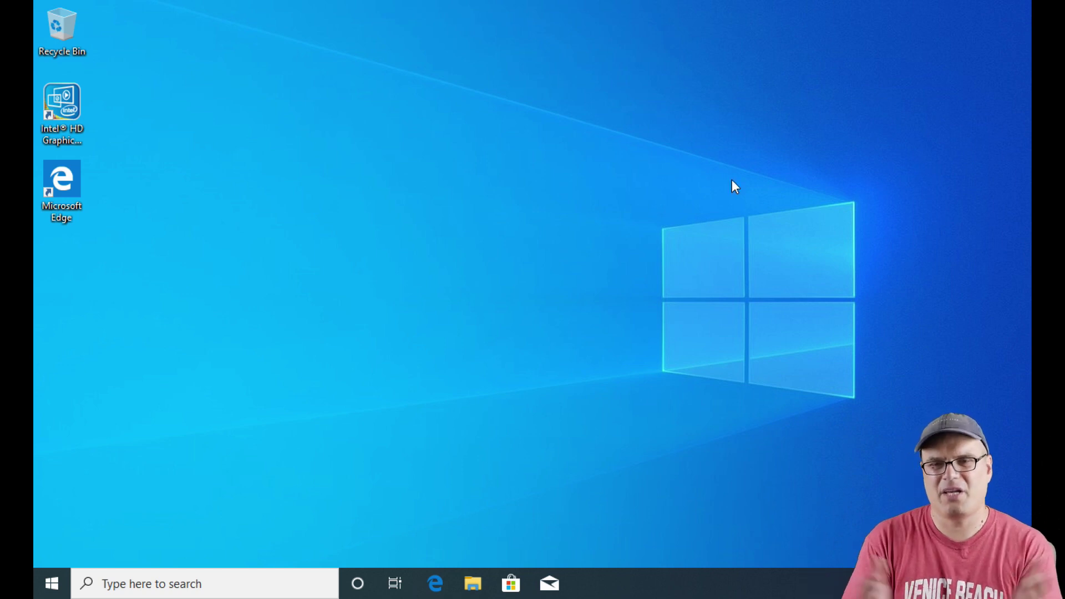
{"action": "left_click", "coordinate": [442, 273]}
{"action": "key", "text": "super"}
{"action": "type", "text": "camer"}
{"action": "key", "text": "Return"}
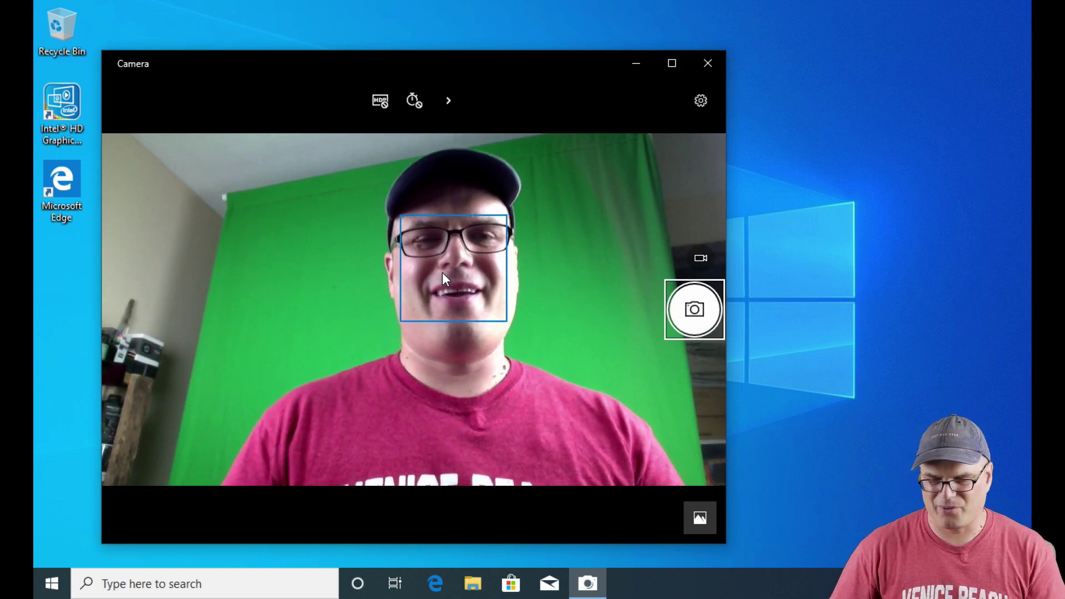
{"action": "left_click", "coordinate": [697, 66]}
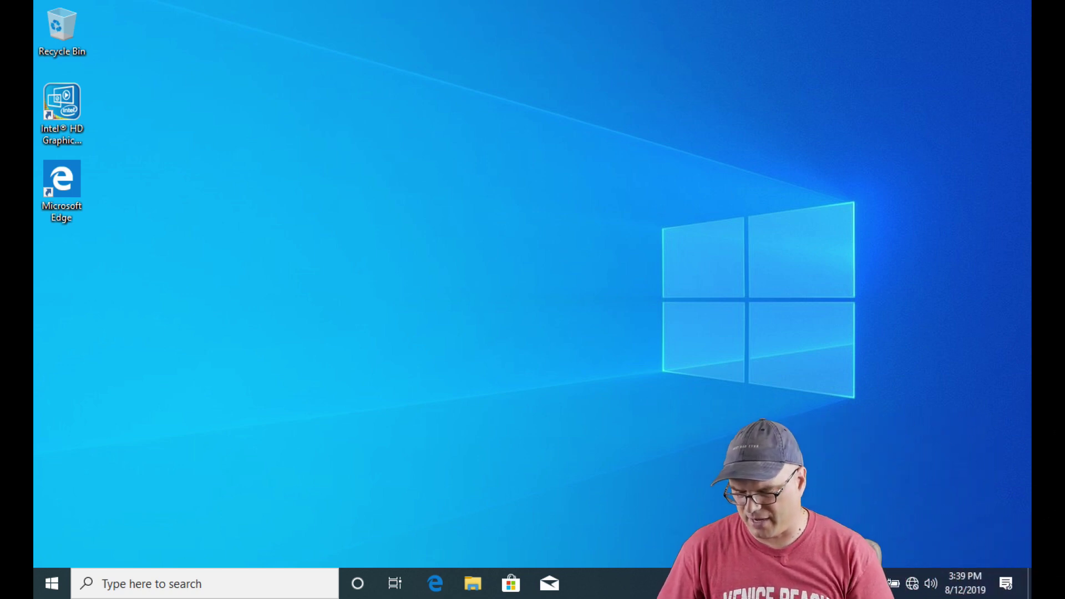
Open the Boot Camp tray icon's context menu from the hidden system-tray icons
{"action": "left_click", "coordinate": [874, 584]}
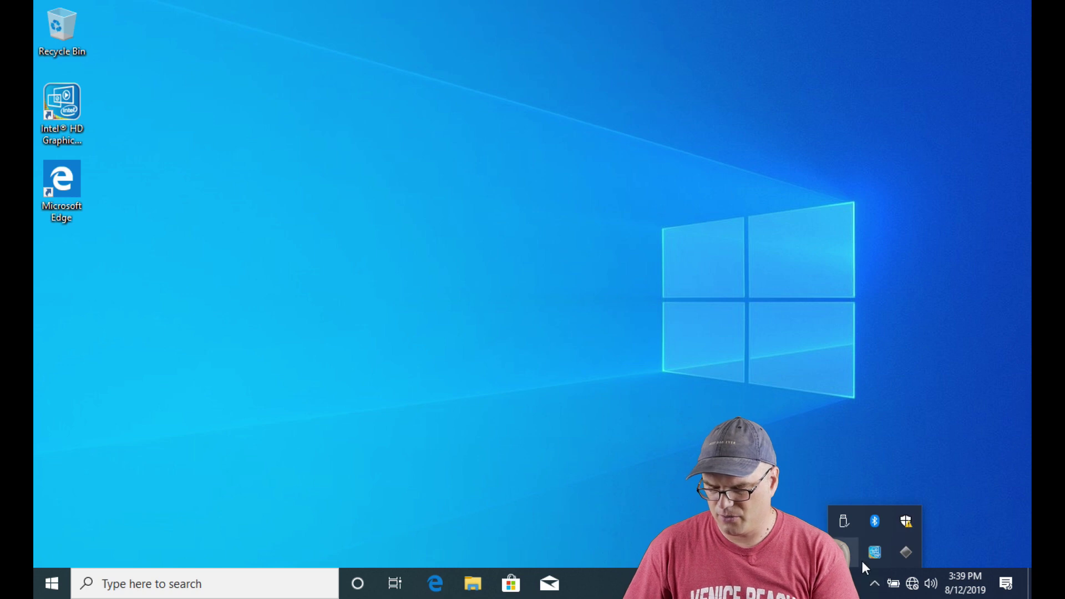
{"action": "right_click", "coordinate": [904, 556]}
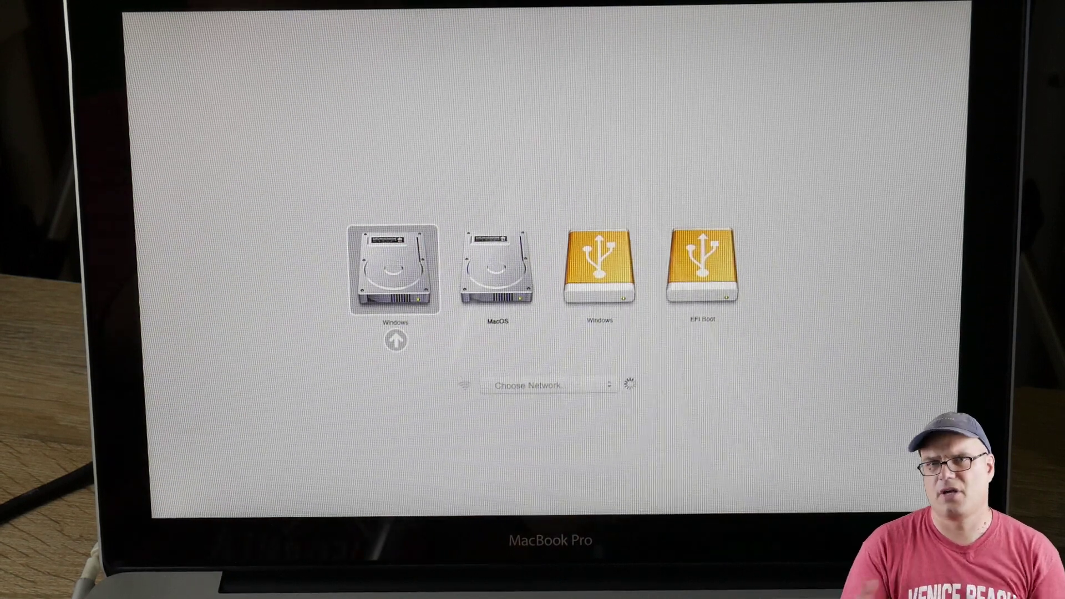
Select the MacOS drive in Startup Manager and boot from it
{"action": "key", "text": "Right"}
{"action": "key", "text": "Left"}
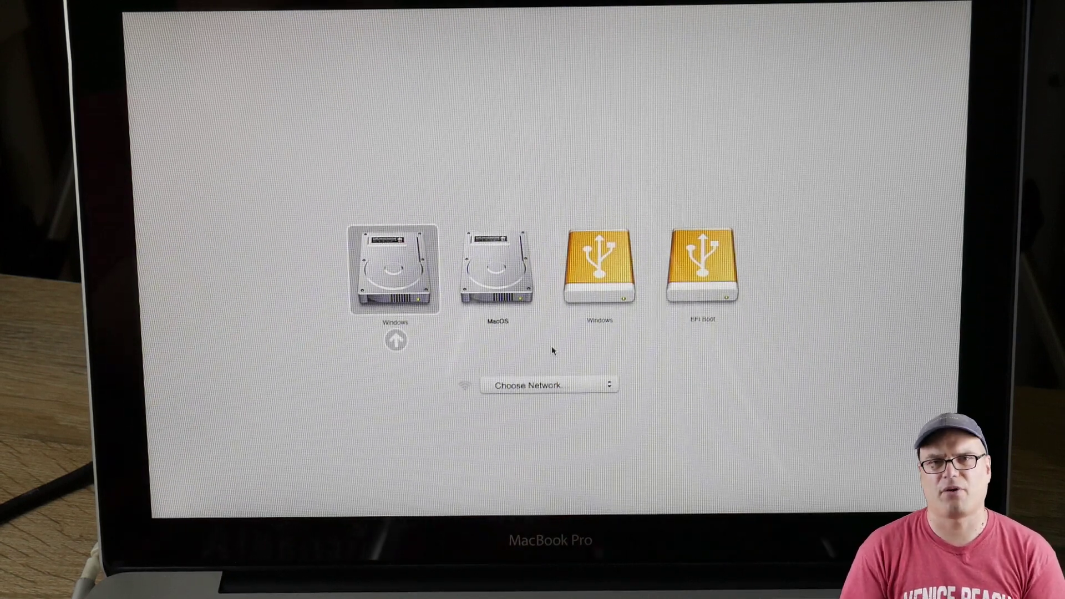
{"action": "key", "text": "Right"}
{"action": "key", "text": "Return"}
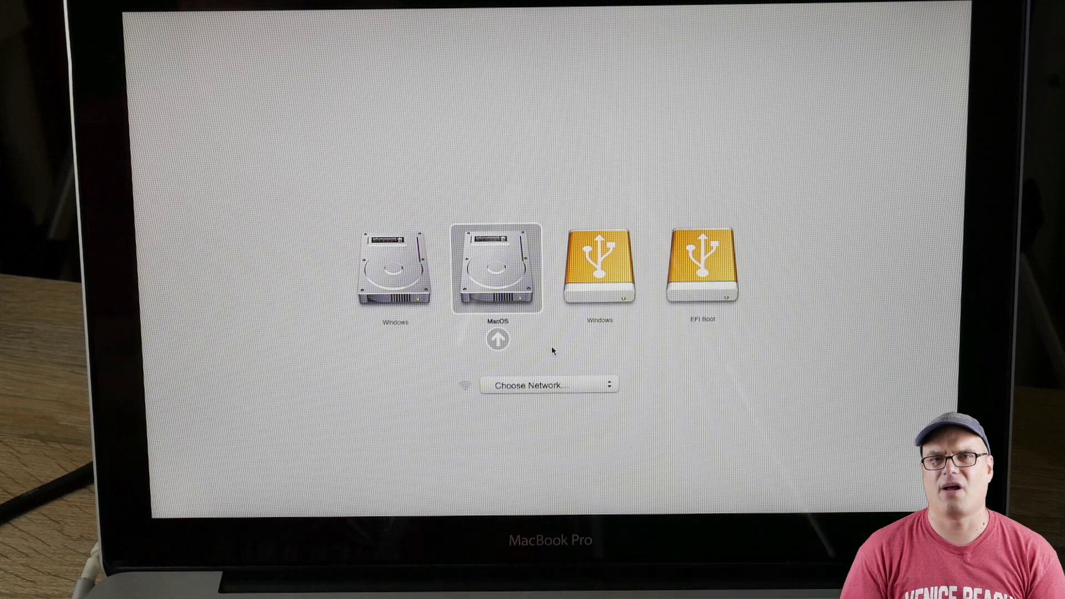